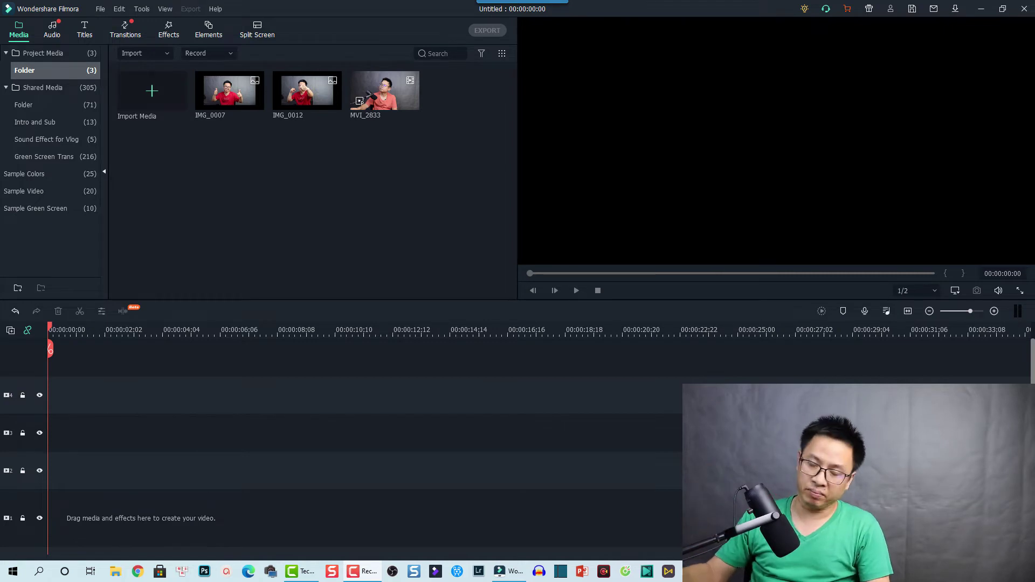
# Add the IMG_0012 image from the Media library to video track 2 as a 5-second clip.
pyautogui.moveTo(409, 110)
pyautogui.moveTo(289, 104)
pyautogui.moveTo(288, 104); pyautogui.dragTo(105, 462)
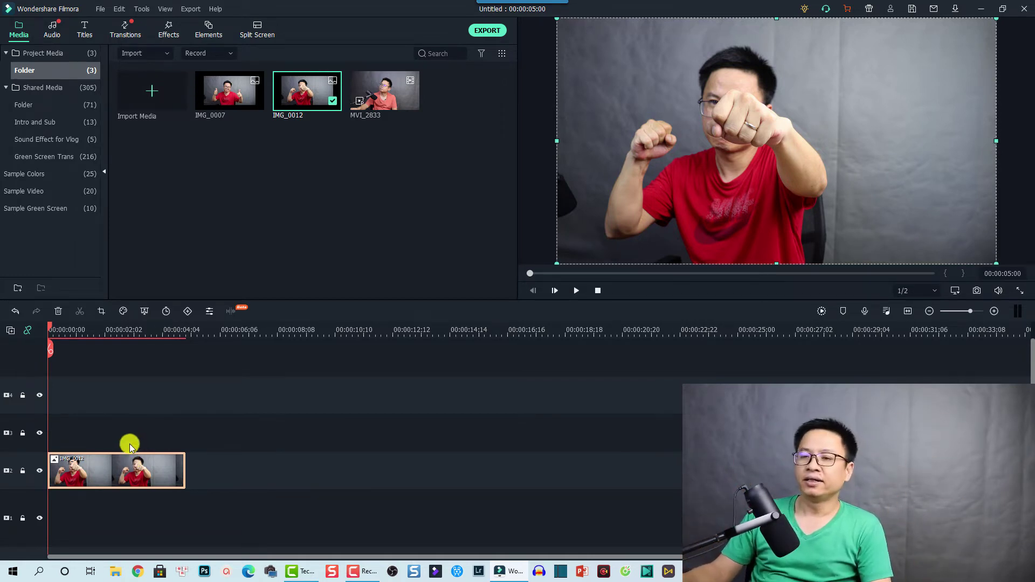
# Flip the IMG_0012 clip vertically with the Flip button in its Image transform settings.
pyautogui.doubleClick(76, 465)
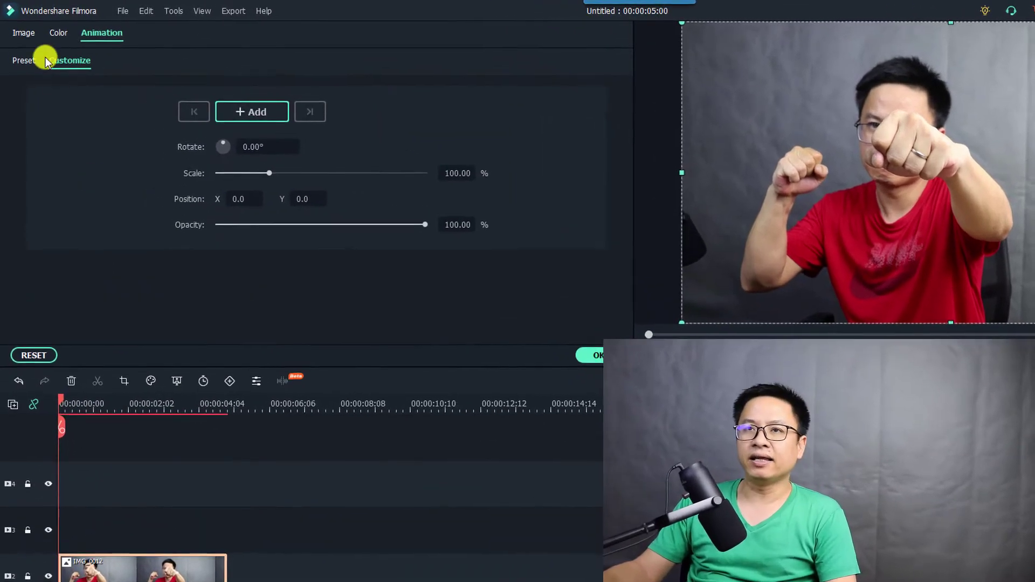
pyautogui.click(22, 34)
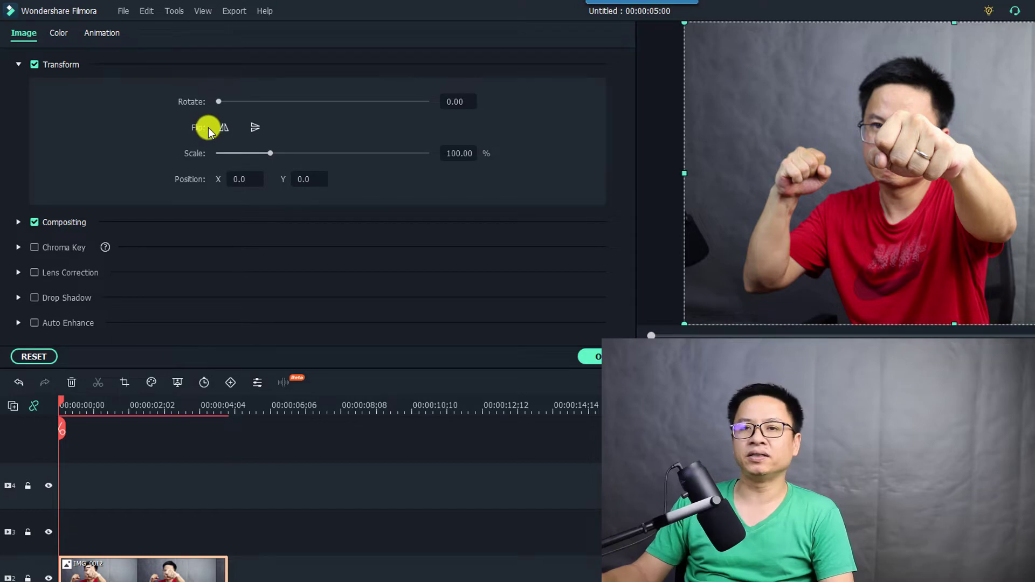
pyautogui.click(224, 128)
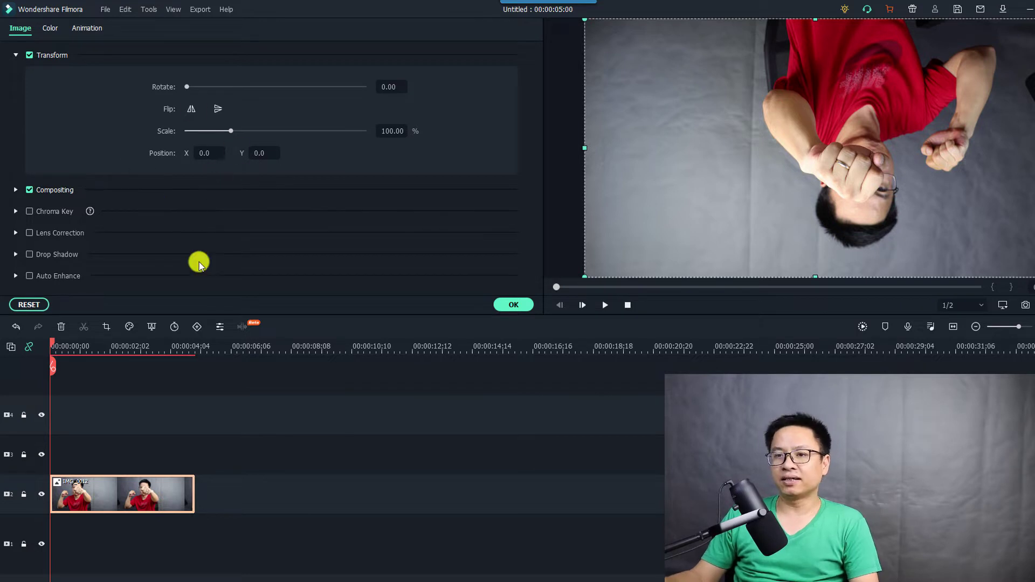
# Remove the flip from IMG_0012 with Delete Effect from the clip's right-click menu.
pyautogui.rightClick(110, 493)
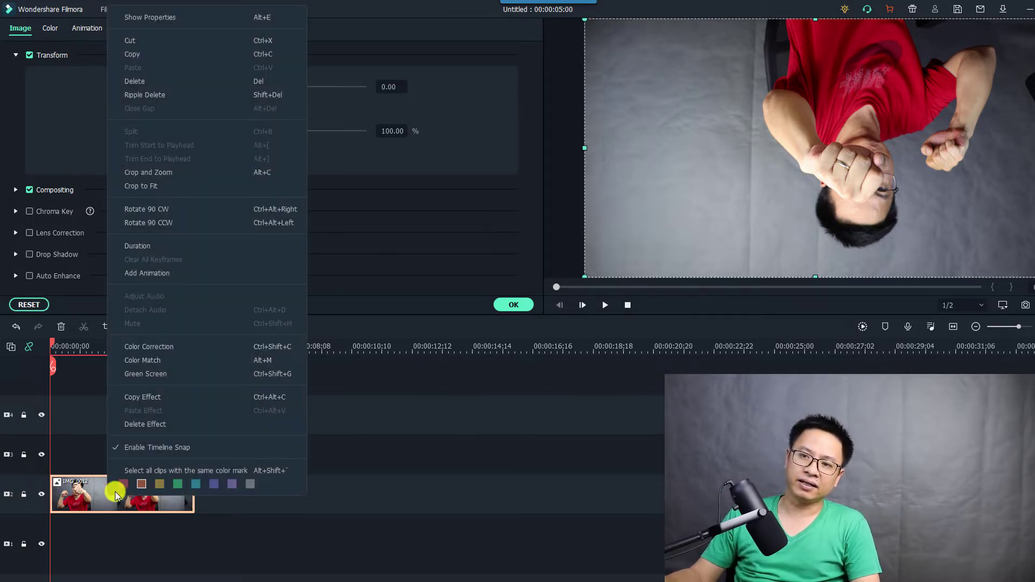
pyautogui.click(137, 425)
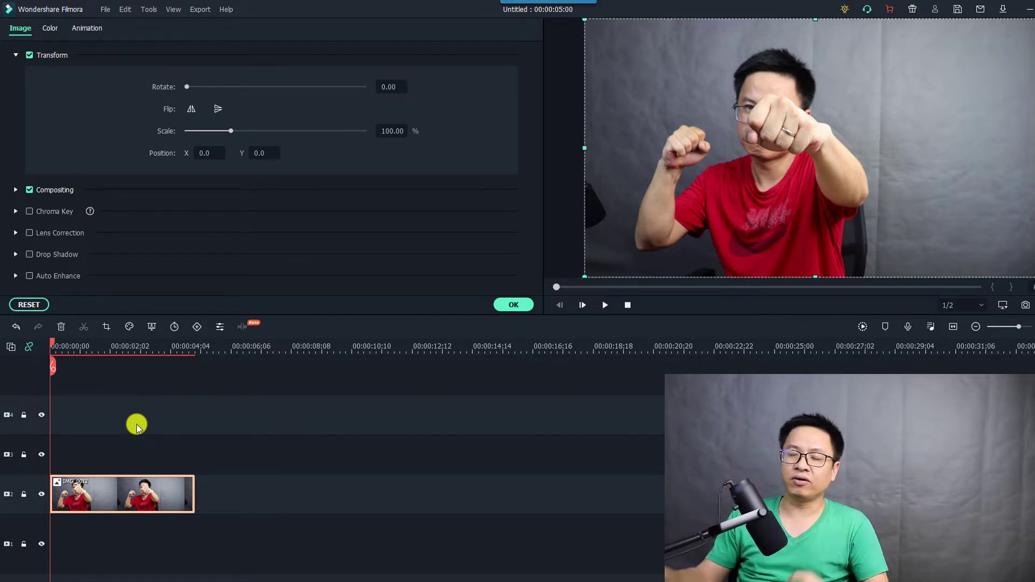
# Close the clip settings, filter the effects library by 'flip', and preview the Flip effect.
pyautogui.click(515, 305)
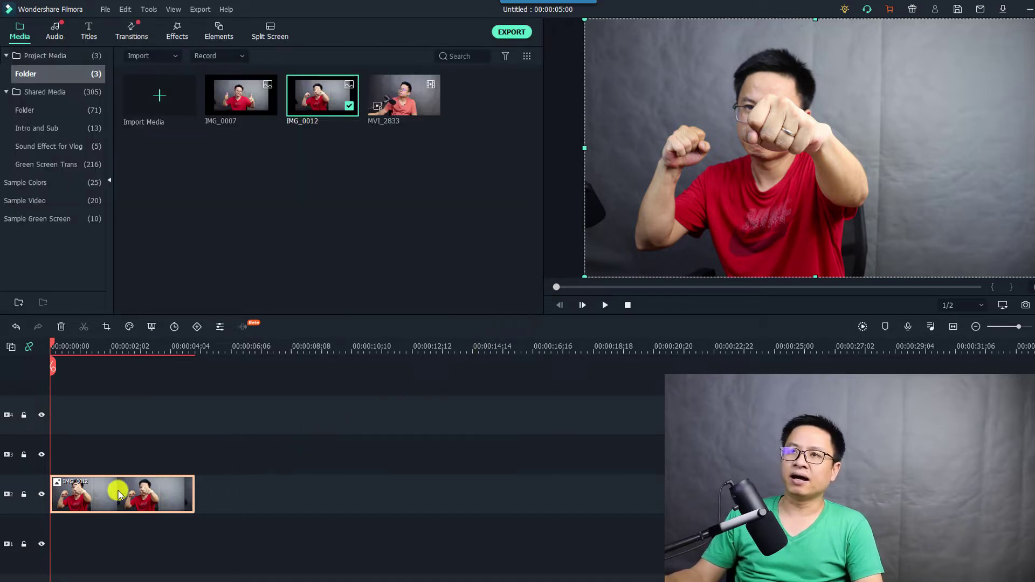
pyautogui.click(172, 36)
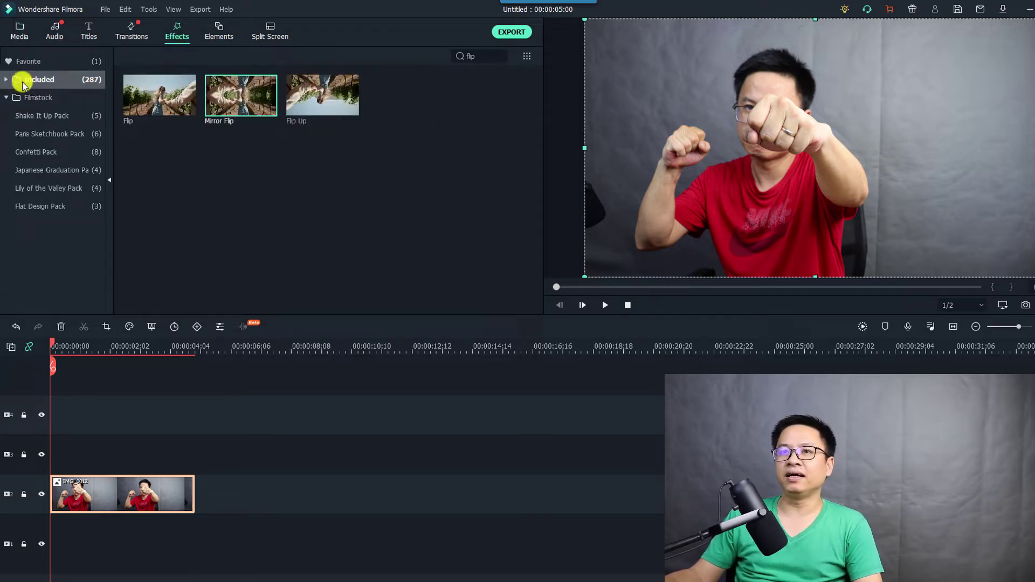
pyautogui.click(479, 57)
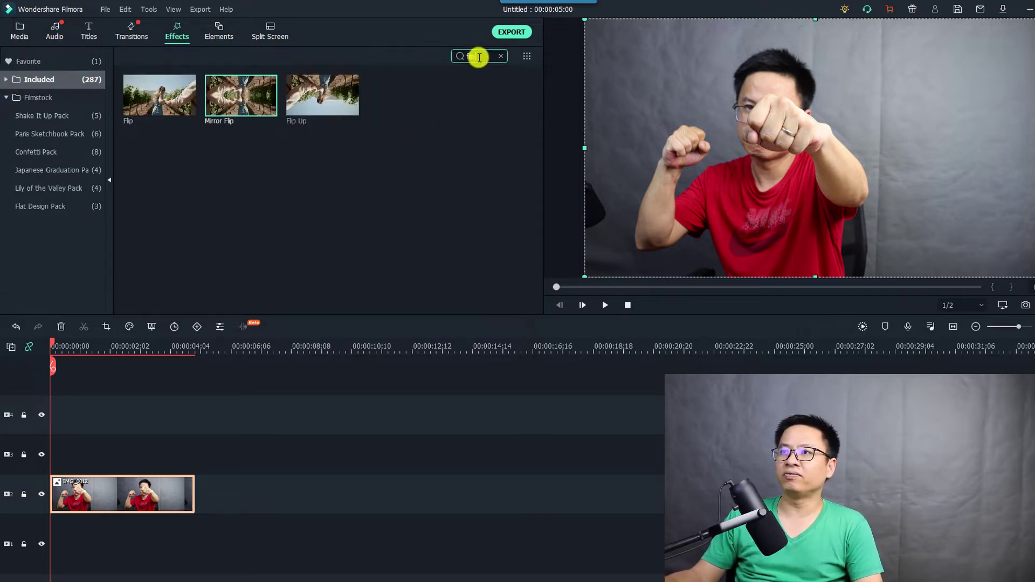
pyautogui.click(331, 168)
pyautogui.click(160, 97)
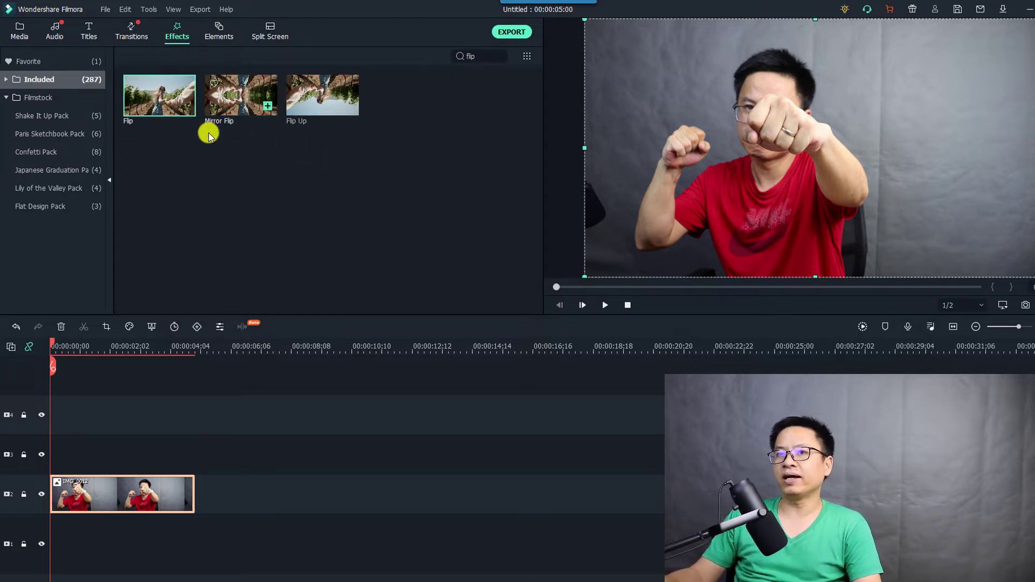
pyautogui.doubleClick(149, 111)
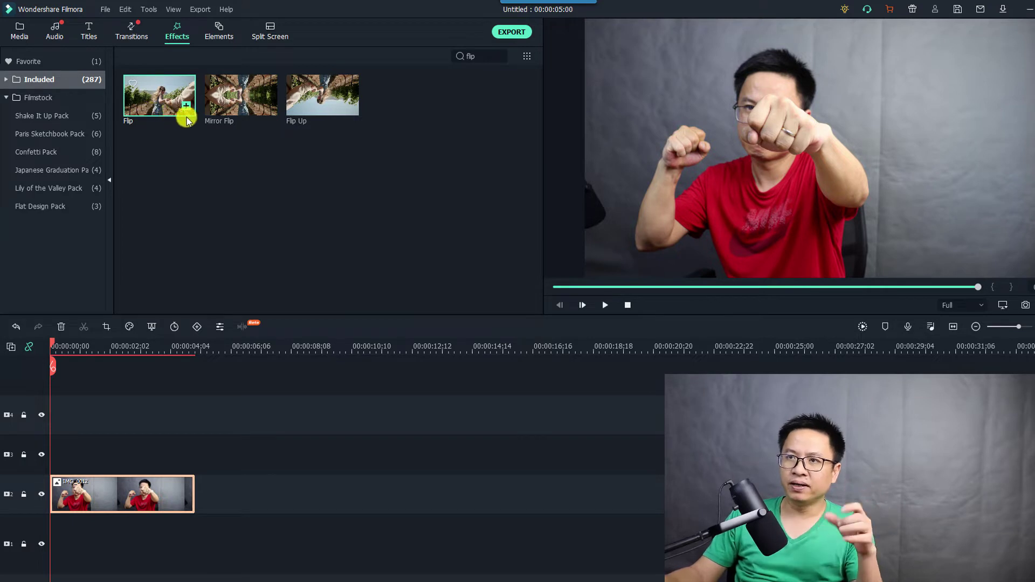
# Try Mirror Flip on track 3 above the clip, then delete it again.
pyautogui.moveTo(220, 101); pyautogui.dragTo(162, 422)
pyautogui.click(126, 346)
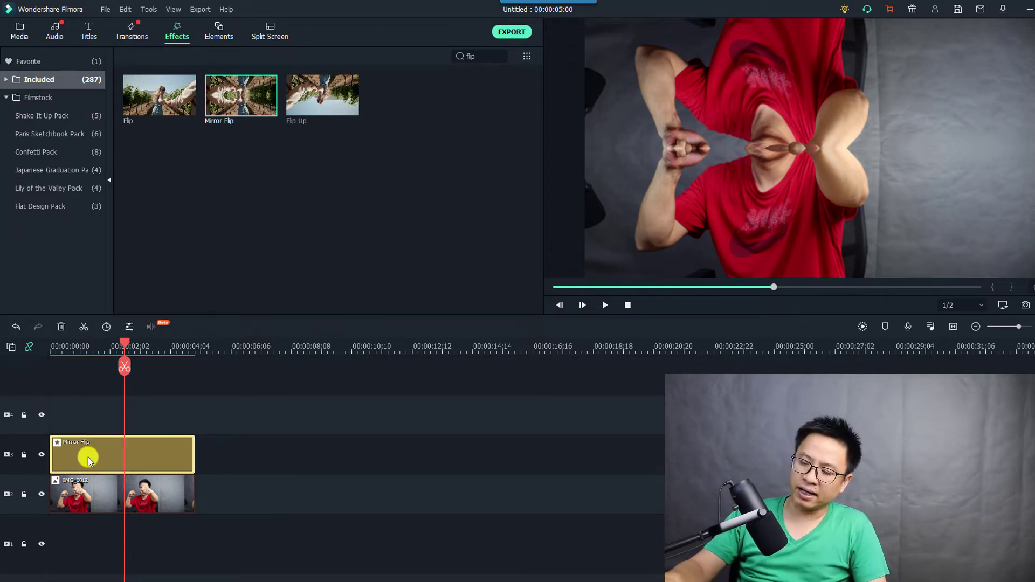
pyautogui.press('Delete')
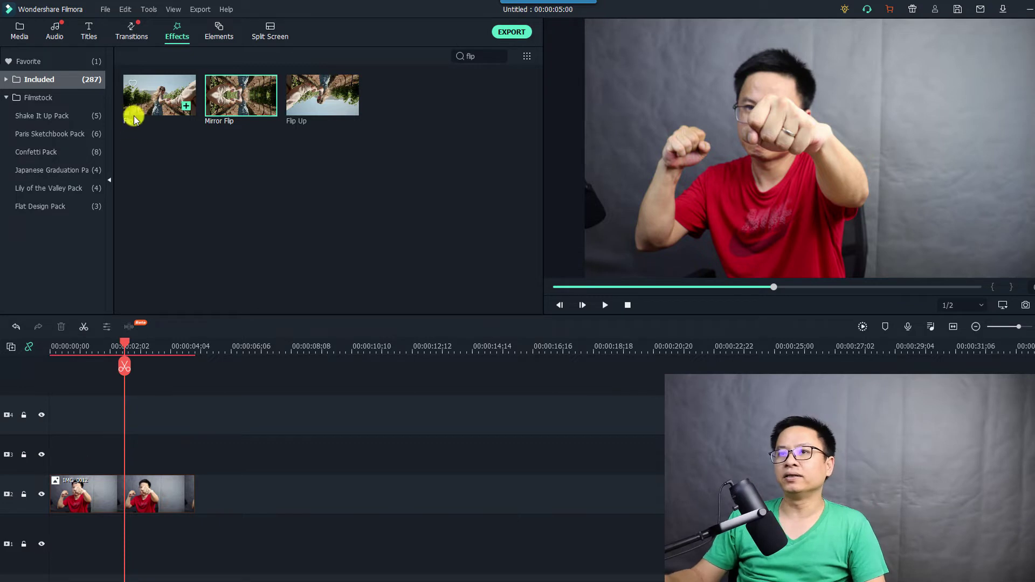
pyautogui.moveTo(139, 113); pyautogui.dragTo(48, 461)
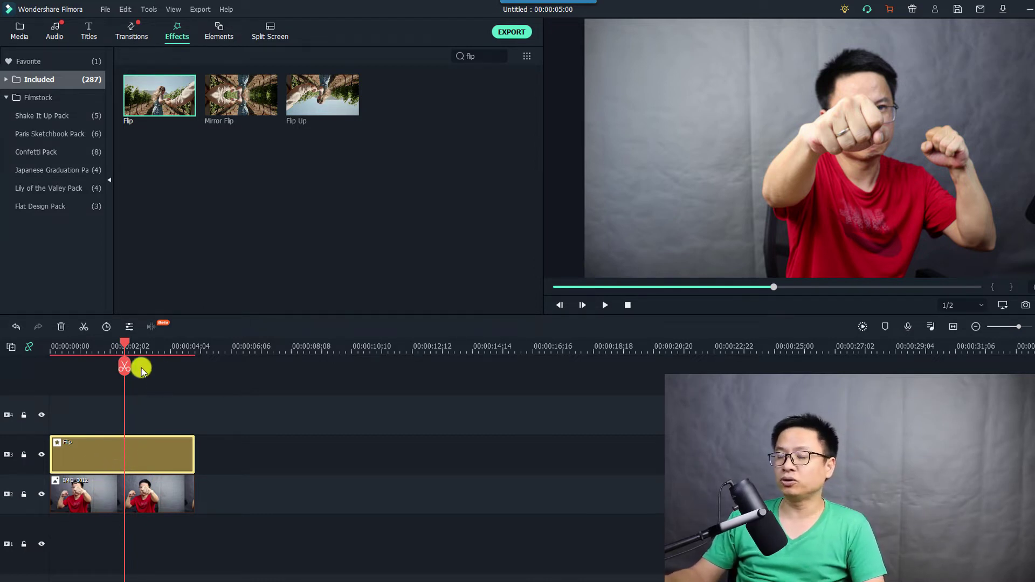
pyautogui.click(74, 348)
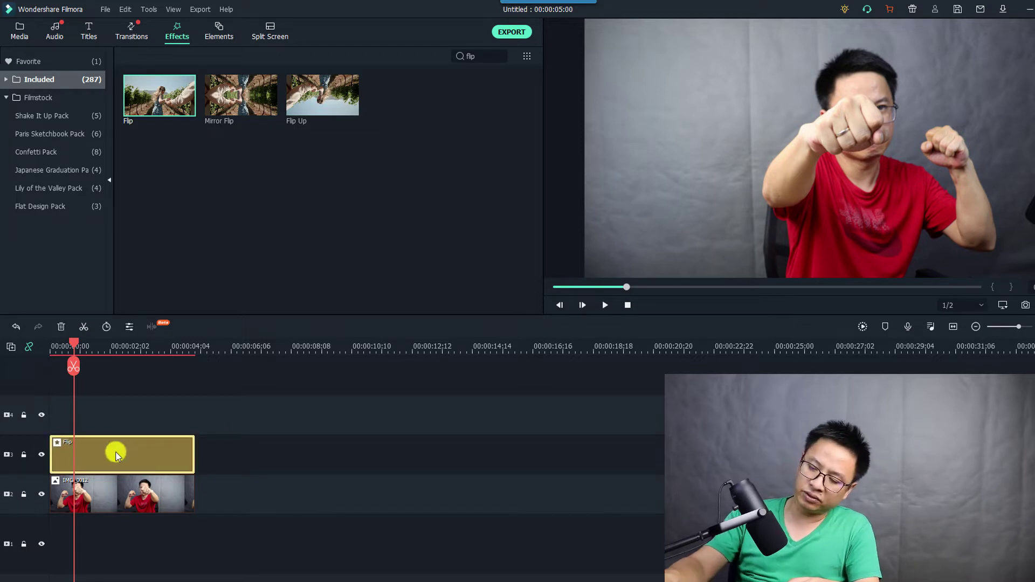
pyautogui.press('Delete')
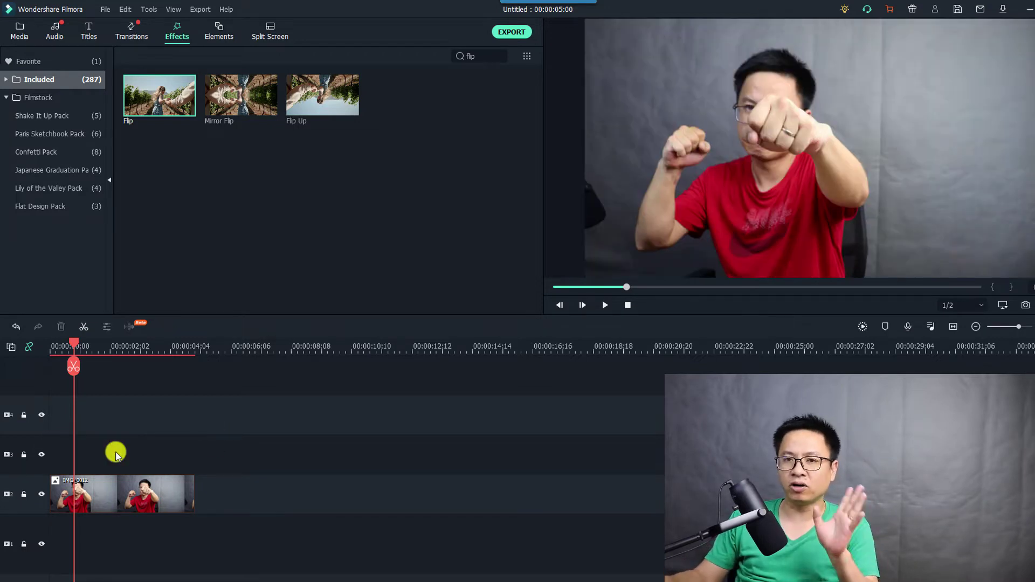
pyautogui.doubleClick(111, 493)
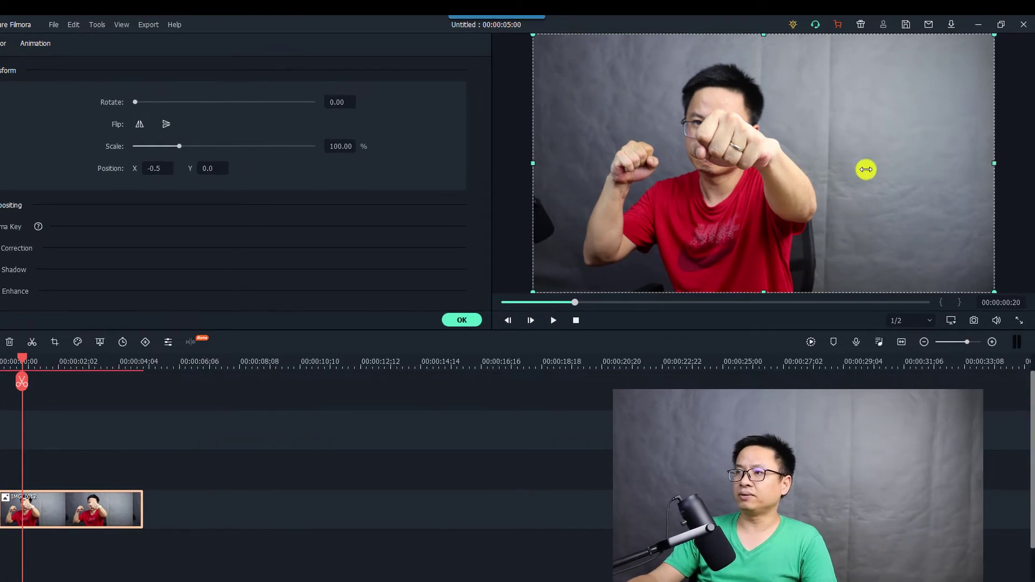
# Mirror IMG_0012 horizontally by dragging its side handle past the opposite edge, keeping it full-frame.
pyautogui.moveTo(768, 175); pyautogui.dragTo(636, 187)
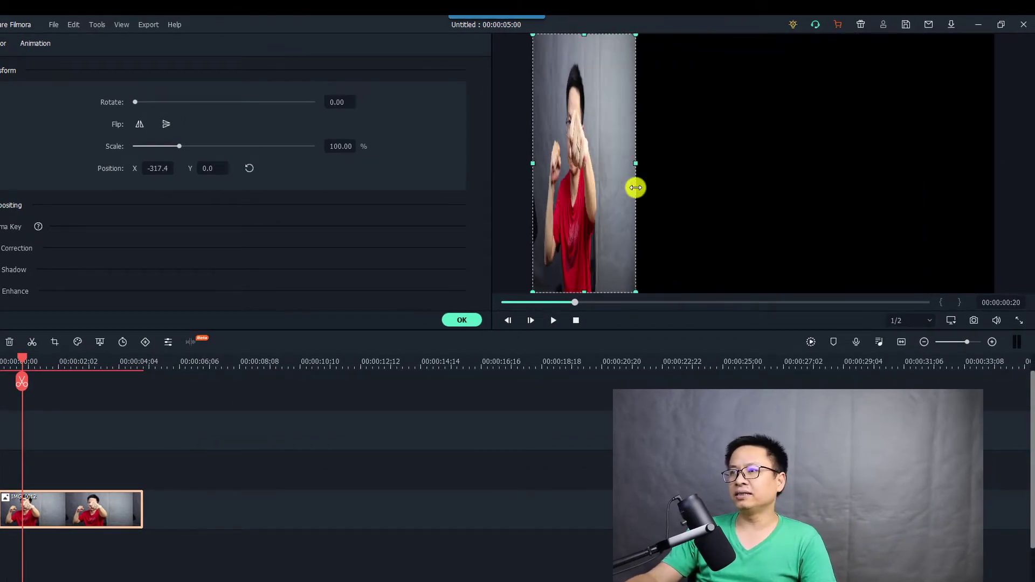
pyautogui.moveTo(537, 164); pyautogui.dragTo(994, 172)
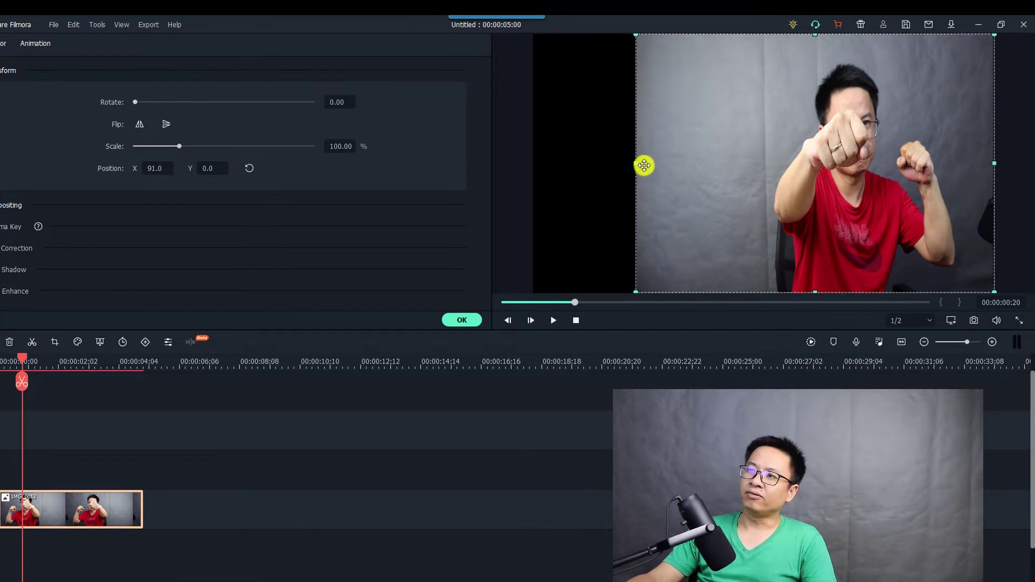
pyautogui.moveTo(636, 164); pyautogui.dragTo(533, 181)
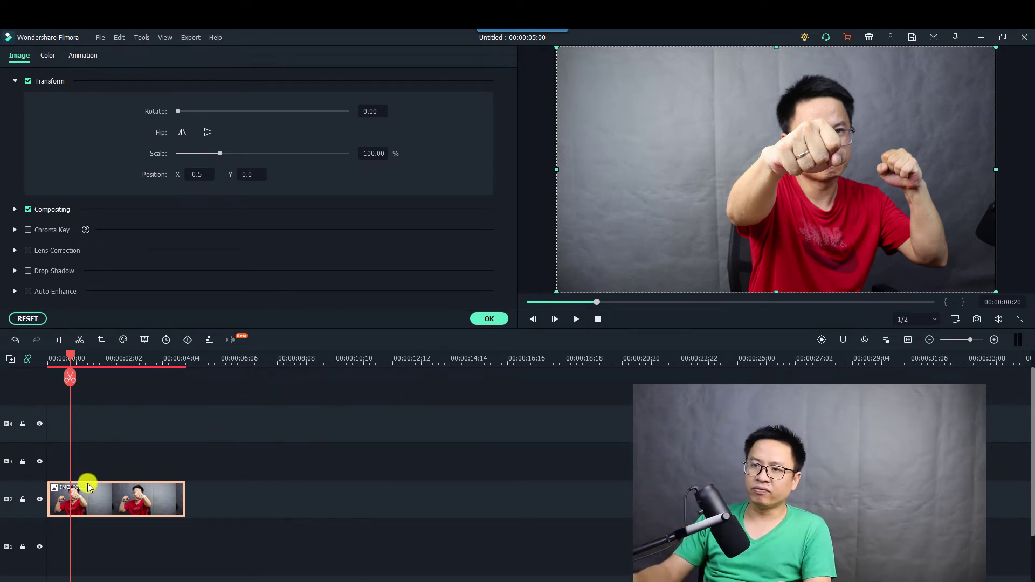
# Add keyframes at the clip start and 00:00:01:18, squeezing the picture into a narrow strip.
pyautogui.click(186, 341)
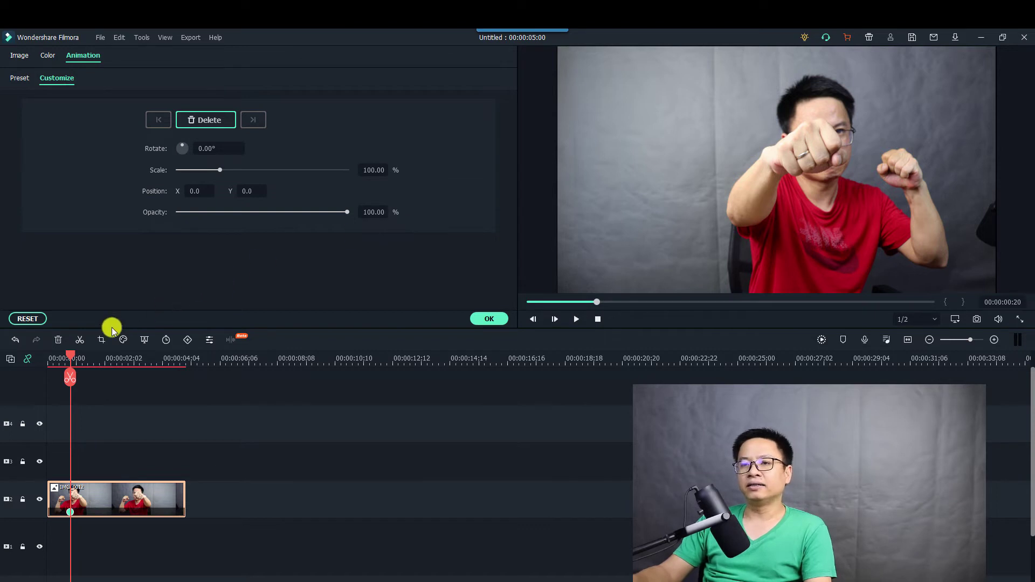
pyautogui.moveTo(72, 356); pyautogui.dragTo(96, 358)
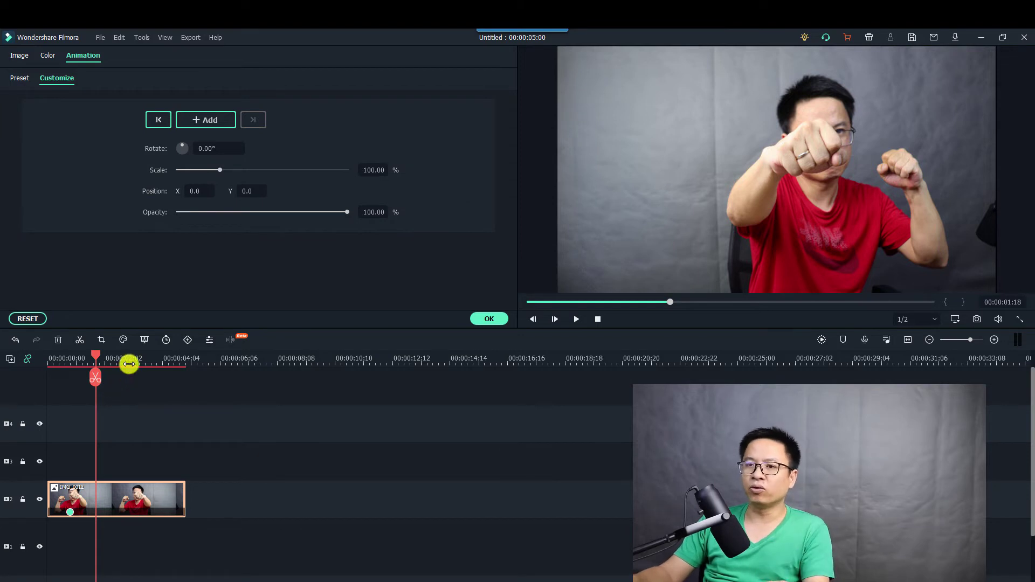
pyautogui.click(611, 192)
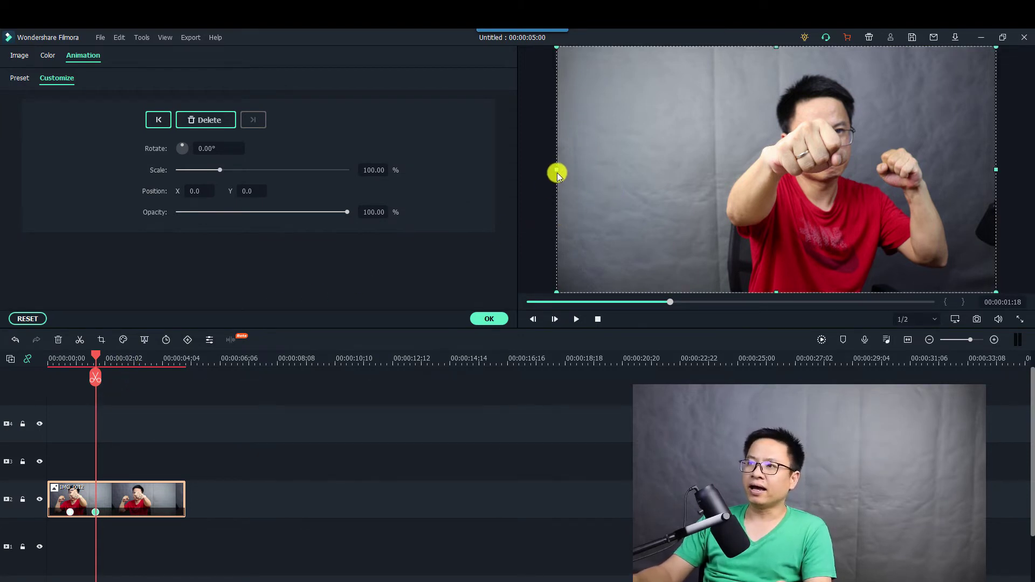
pyautogui.moveTo(557, 170); pyautogui.dragTo(560, 196)
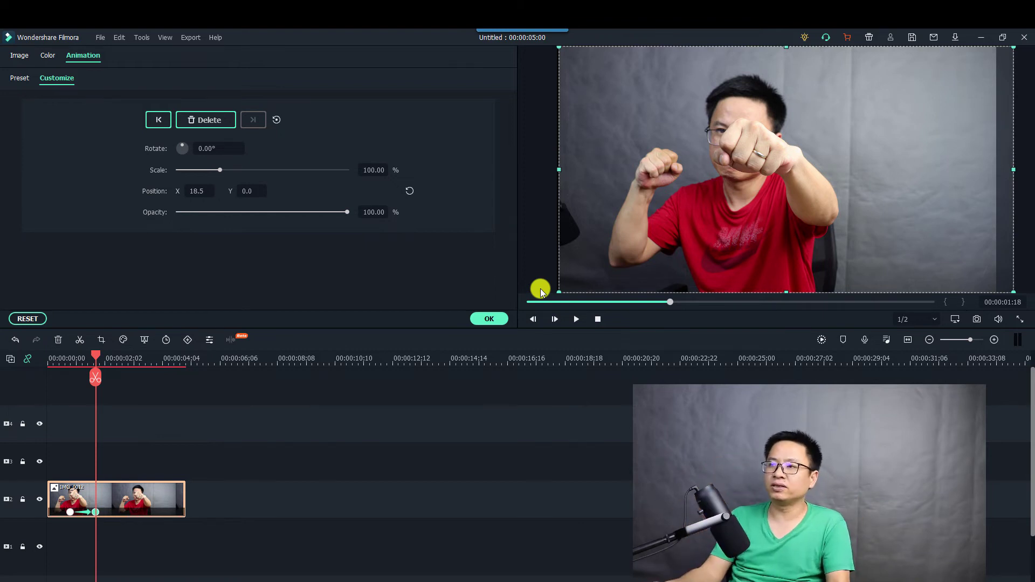
pyautogui.click(60, 359)
pyautogui.press('space')
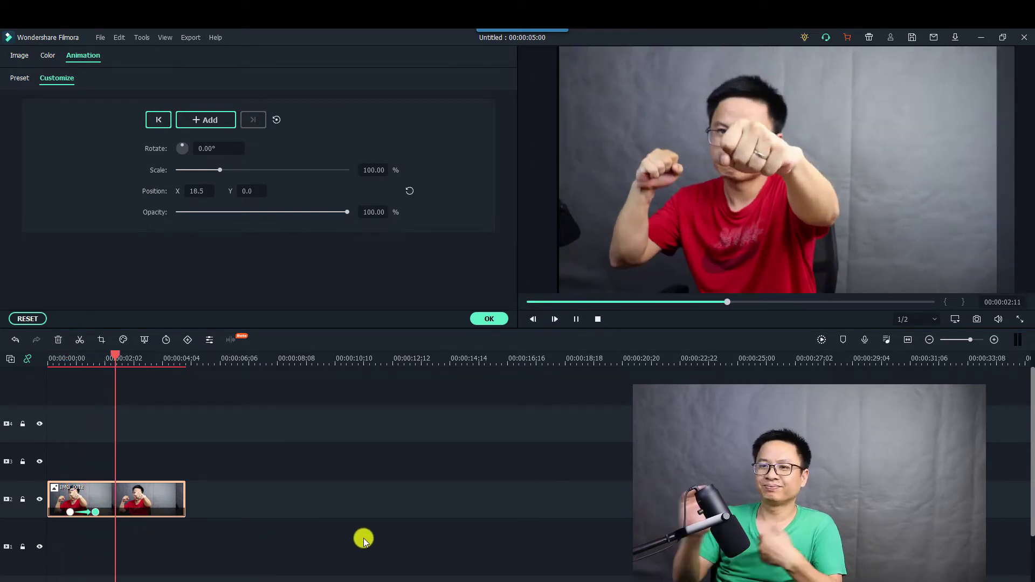
pyautogui.press('space')
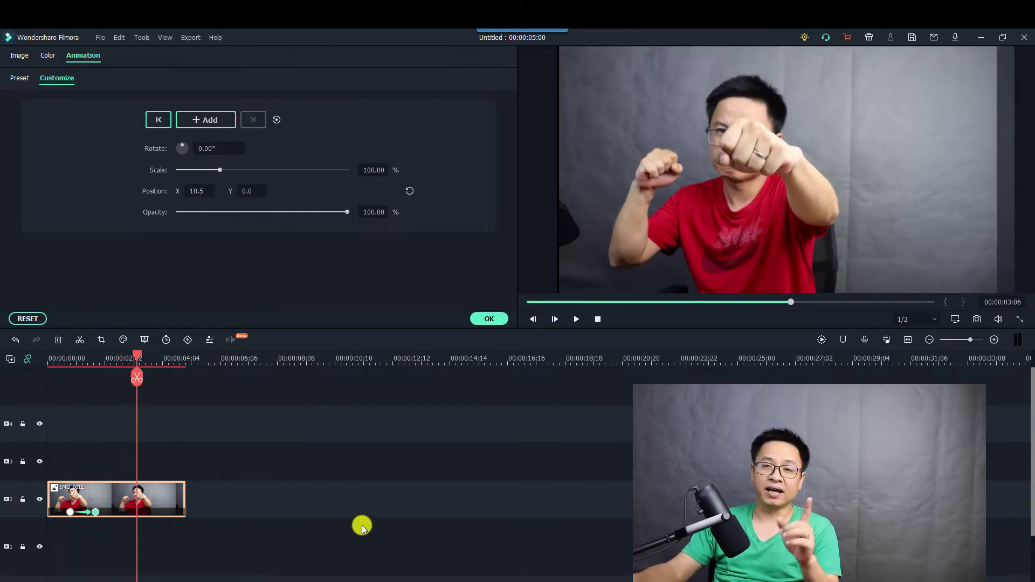
pyautogui.click(152, 498)
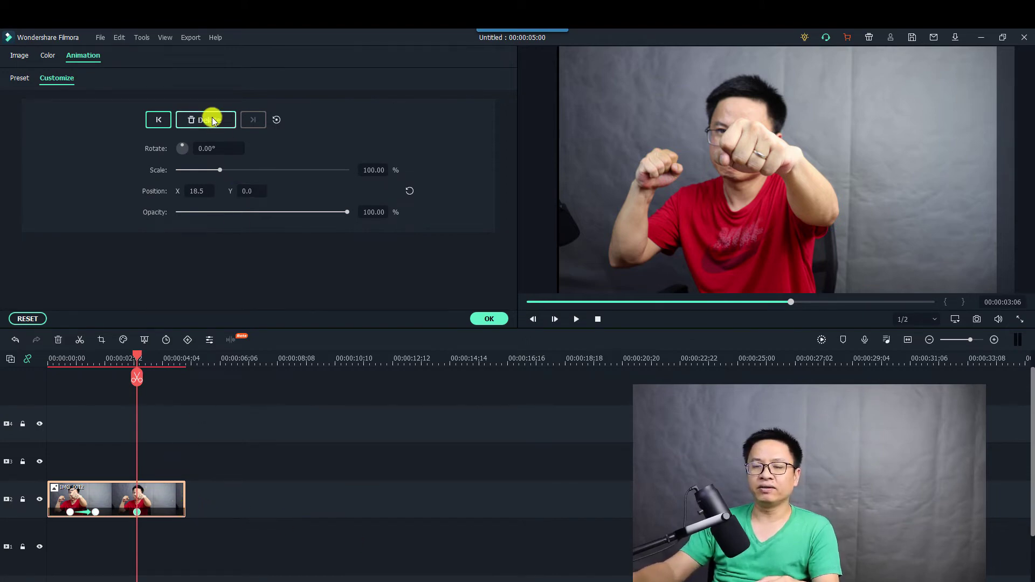
# Keyframe the image upside down at 00:00:03:22, shifted up to fill the frame.
pyautogui.moveTo(140, 358); pyautogui.dragTo(159, 365)
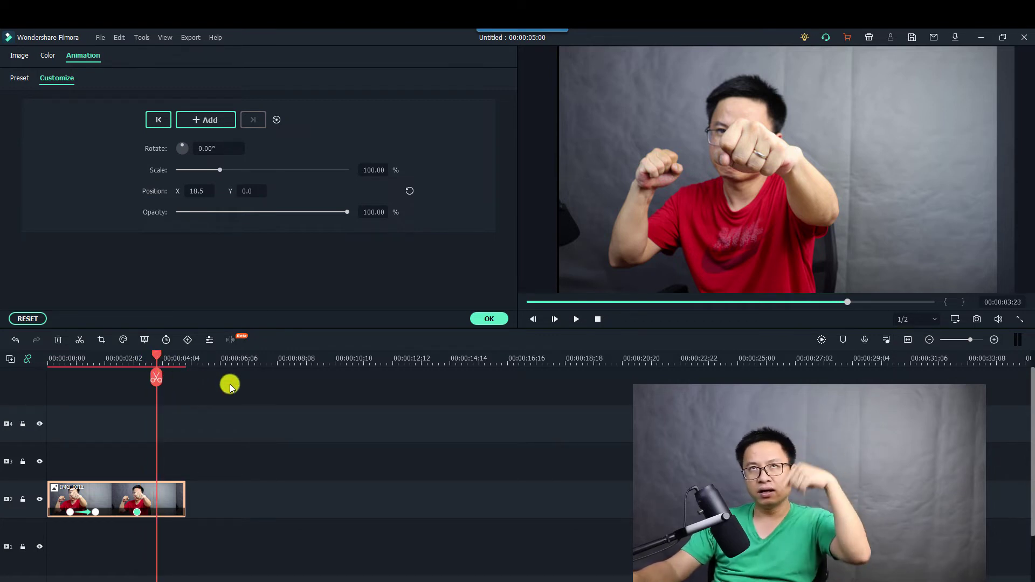
pyautogui.moveTo(755, 232); pyautogui.dragTo(754, 232)
pyautogui.moveTo(787, 293)
pyautogui.mouseDown()
pyautogui.moveTo(785, 56)
pyautogui.moveTo(794, 295)
pyautogui.mouseUp()
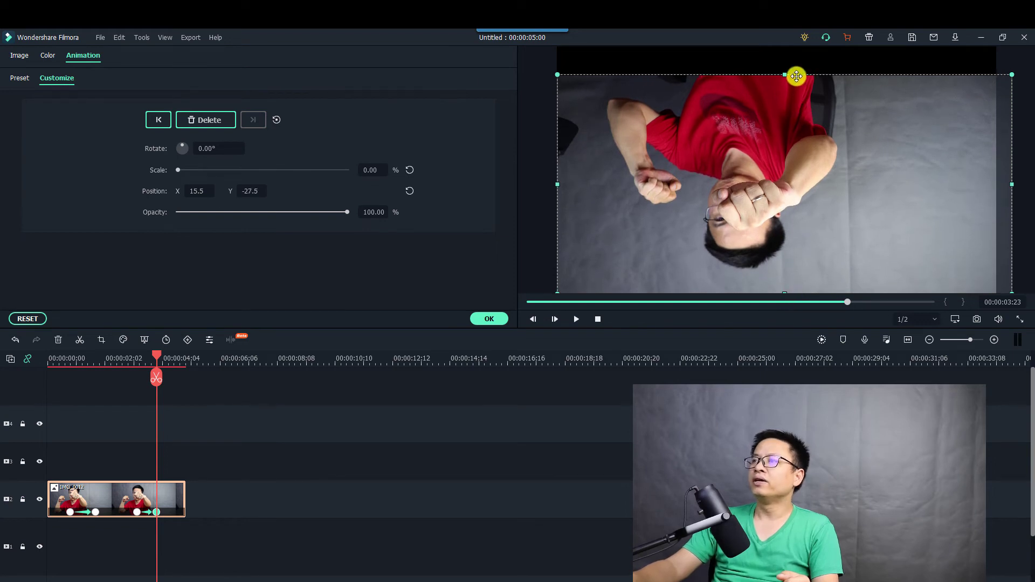
pyautogui.moveTo(785, 73); pyautogui.dragTo(785, 47)
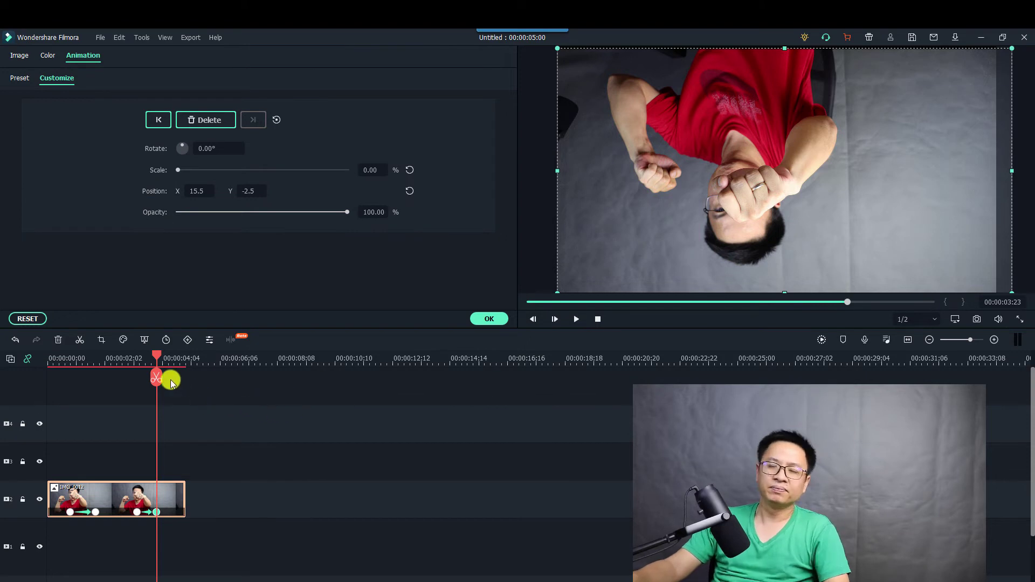
pyautogui.click(53, 360)
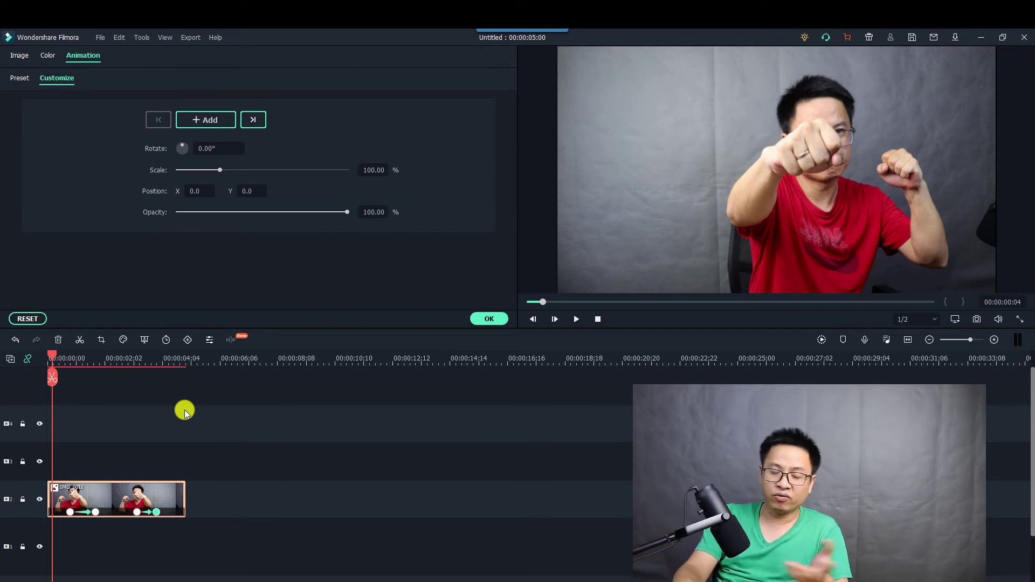
# Play back the upside-down animation and close the Animation panel with OK.
pyautogui.press('space')
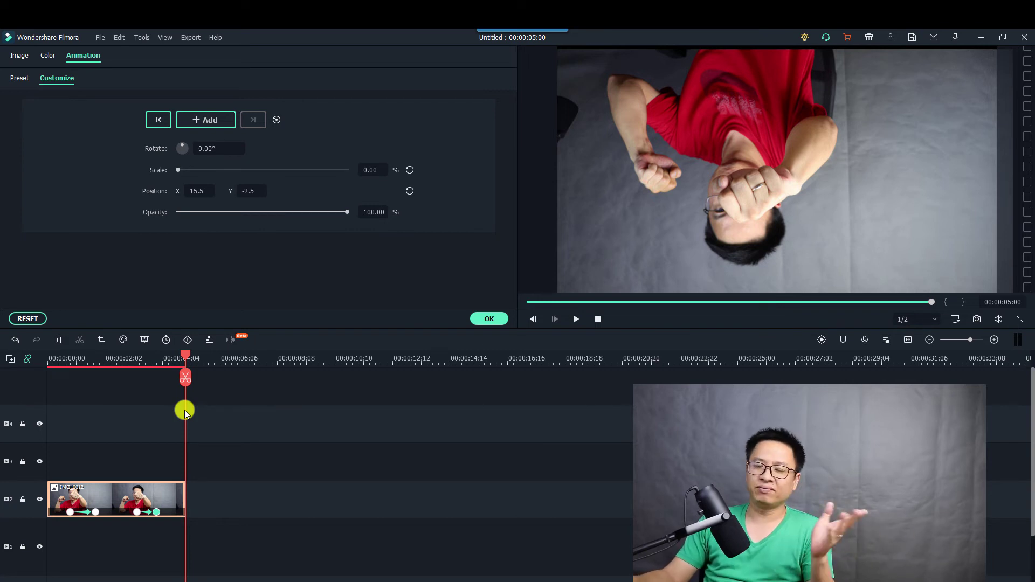
pyautogui.click(490, 318)
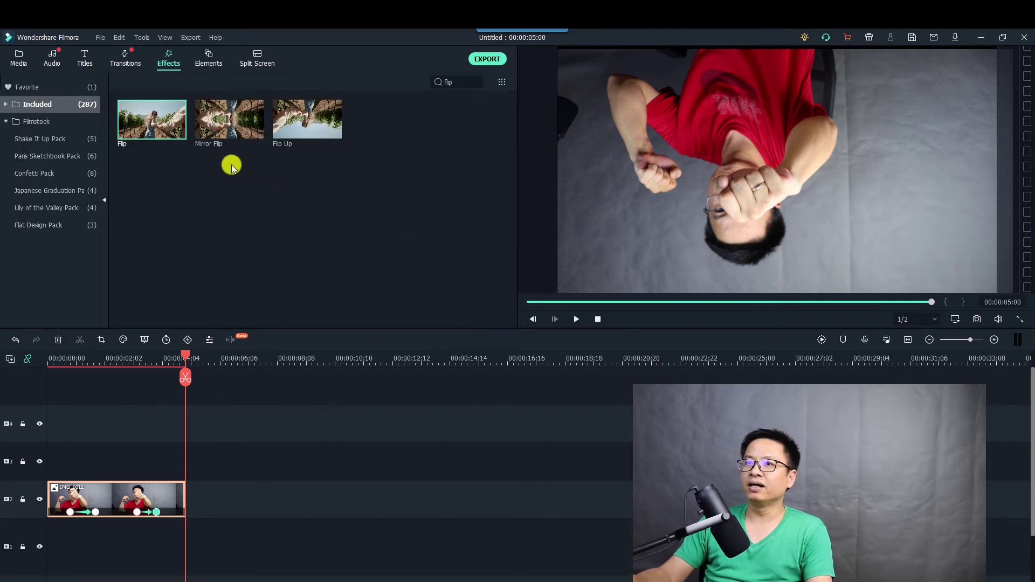
# Preview MVI_2833 from the Media tab and place it on track 2 right after IMG_0012.
pyautogui.click(18, 55)
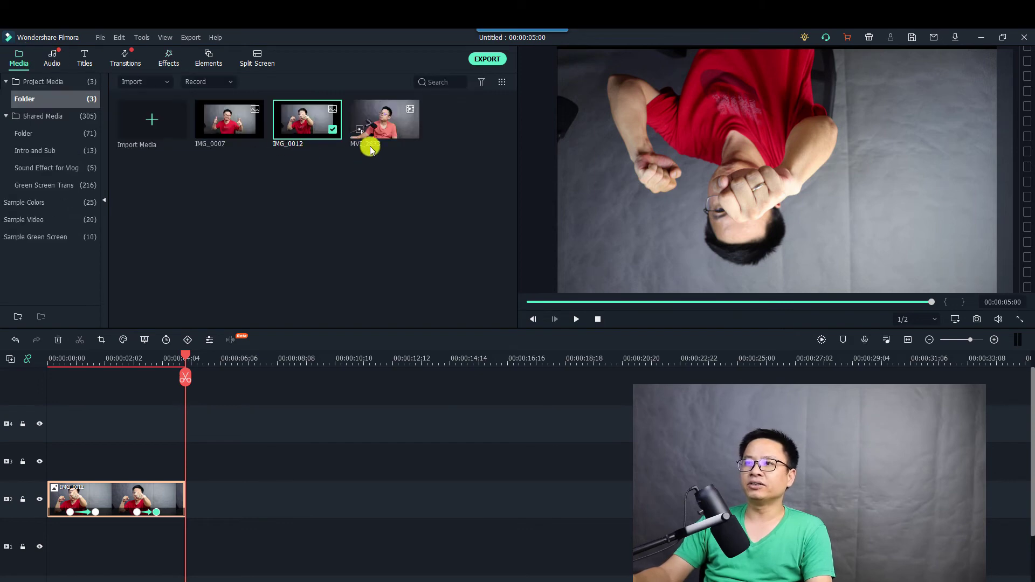
pyautogui.click(377, 131)
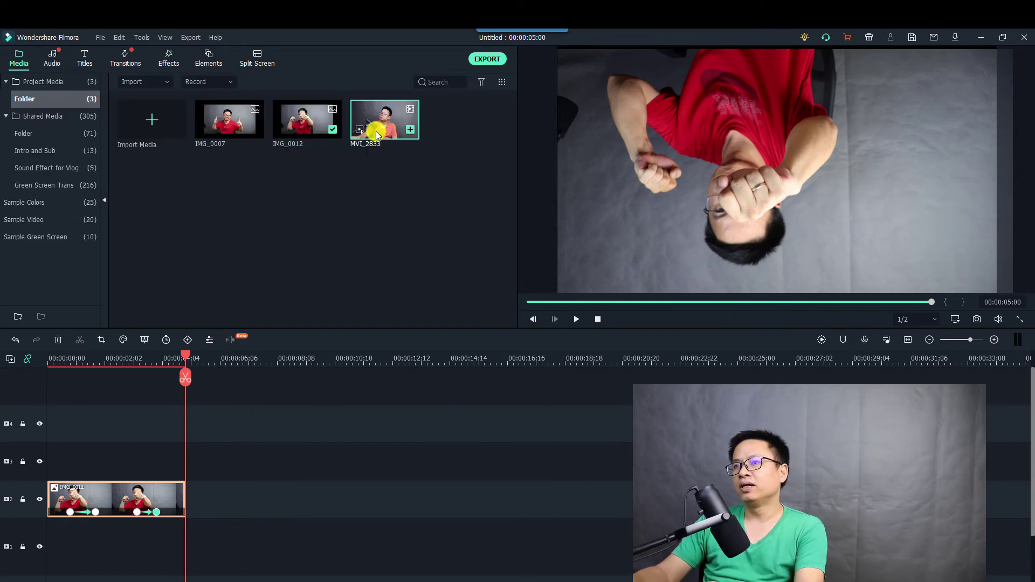
pyautogui.click(559, 313)
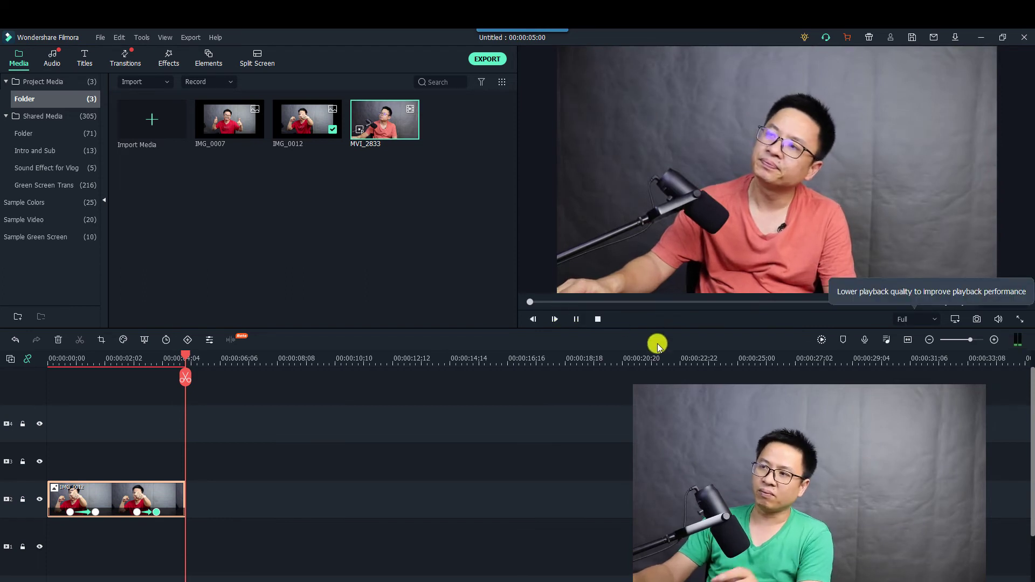
pyautogui.click(553, 302)
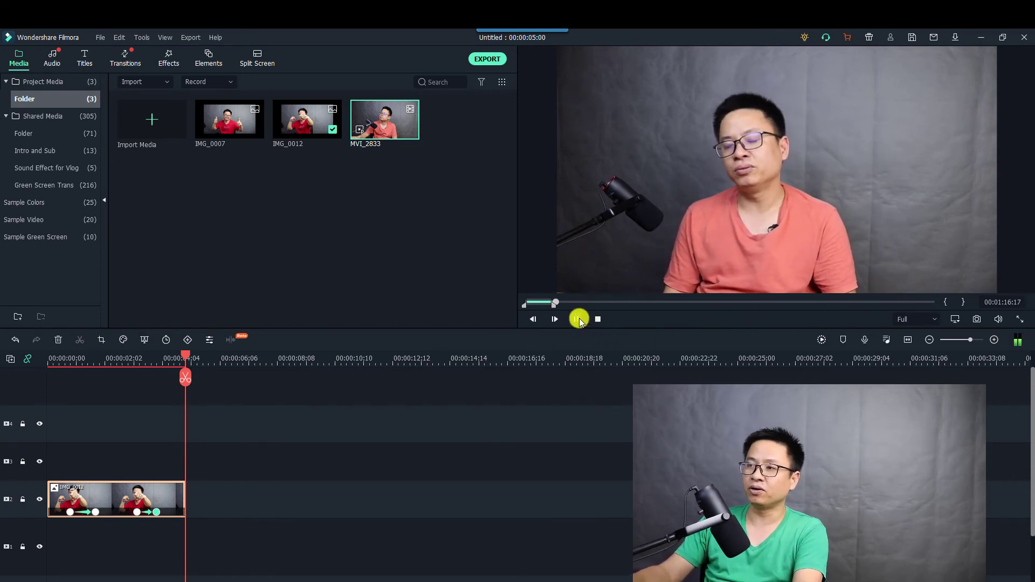
pyautogui.moveTo(685, 212); pyautogui.dragTo(188, 502)
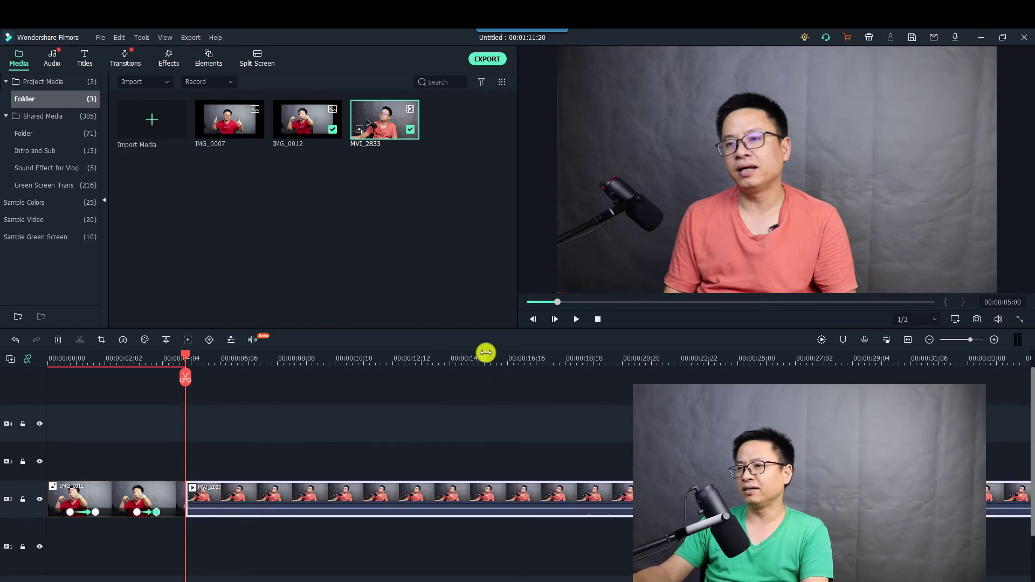
# Split MVI_2833 at 00:00:15:21, delete the right part, and park the playhead at 00:00:06:15.
pyautogui.click(485, 358)
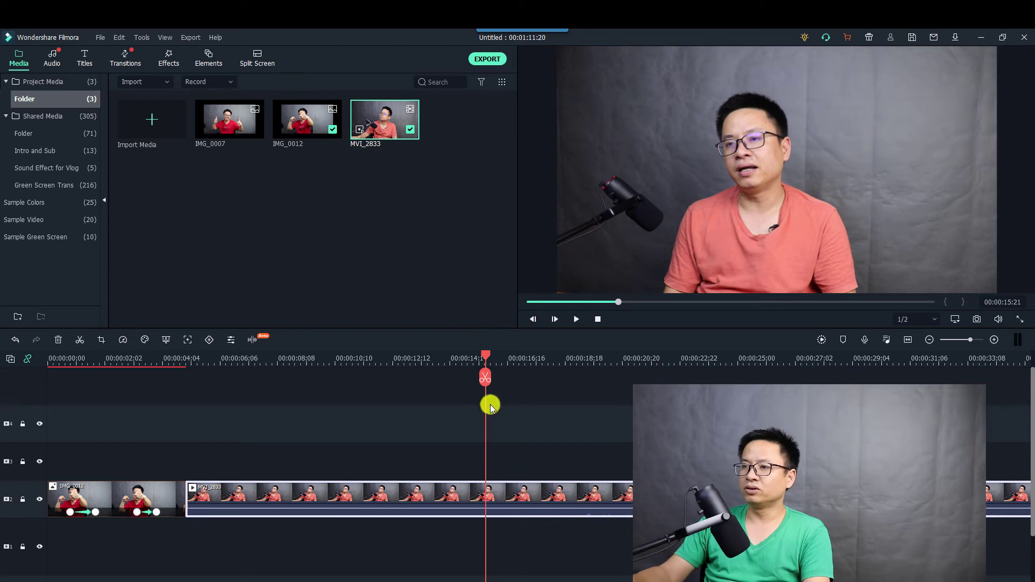
pyautogui.click(485, 378)
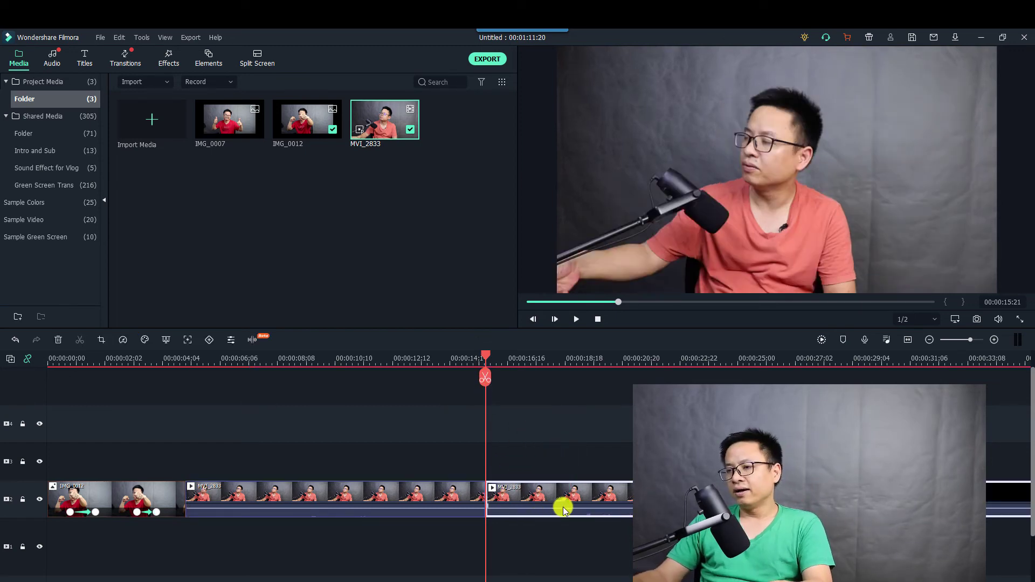
pyautogui.press('Delete')
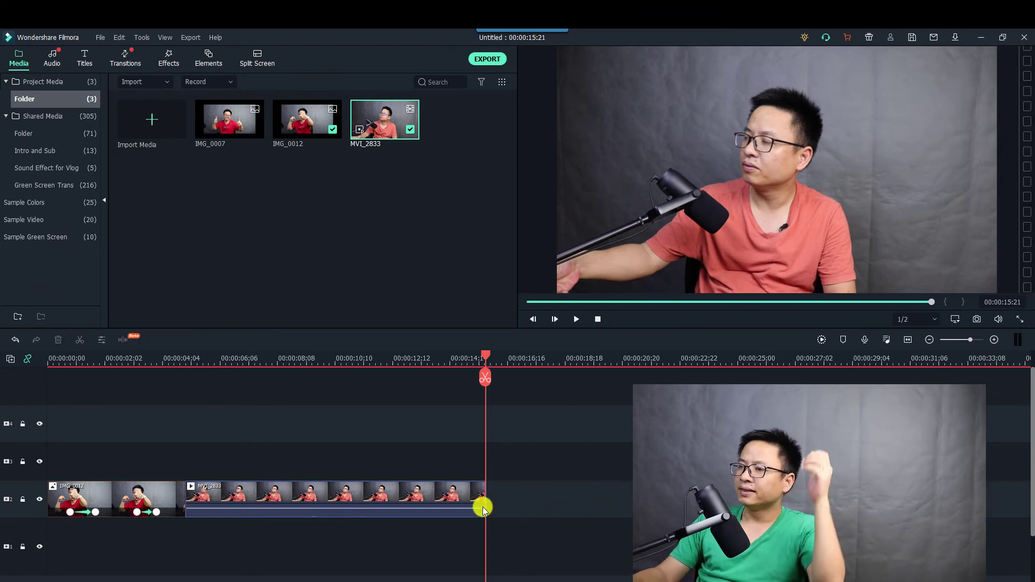
pyautogui.click(330, 502)
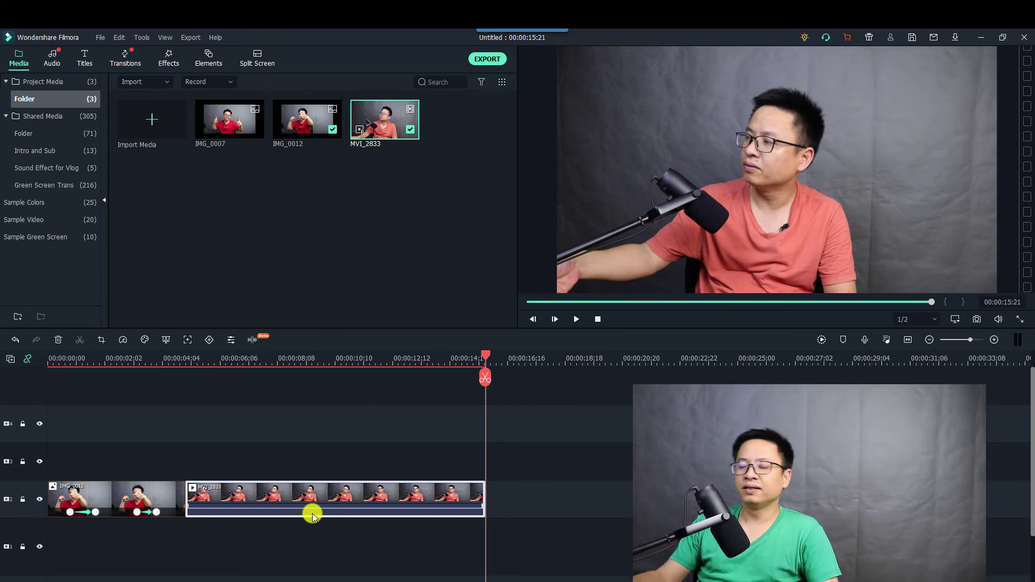
pyautogui.click(230, 358)
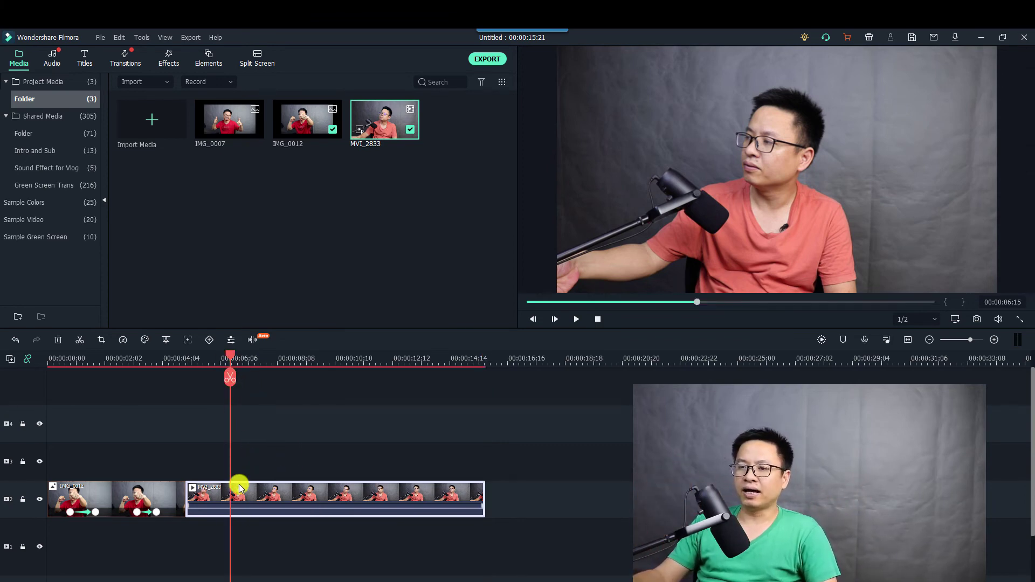
# Keyframe MVI_2833 at 00:00:06:15 and 00:00:07:20, mirrored horizontally at the second keyframe.
pyautogui.click(209, 340)
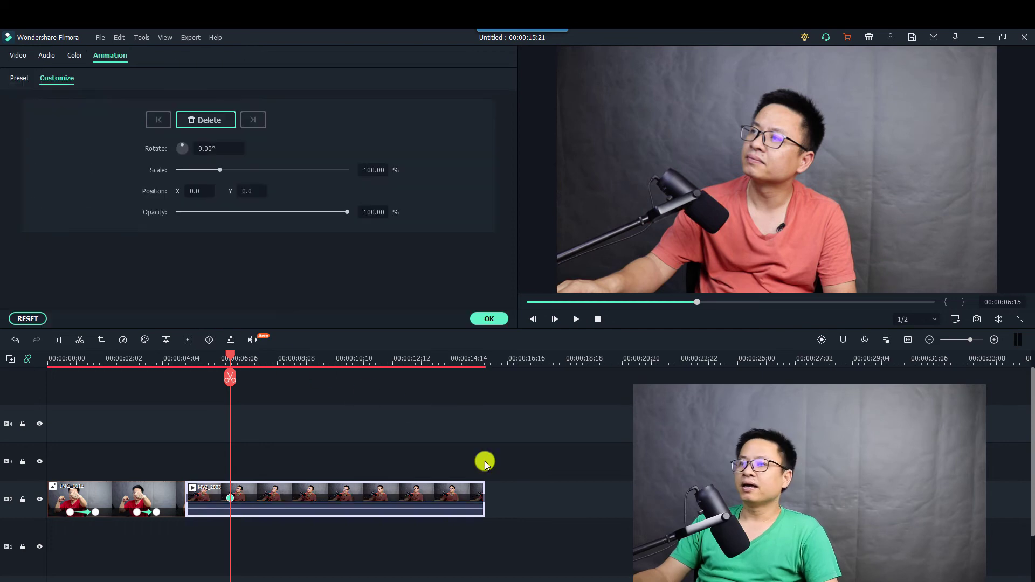
pyautogui.moveTo(230, 359); pyautogui.dragTo(264, 358)
pyautogui.click(628, 213)
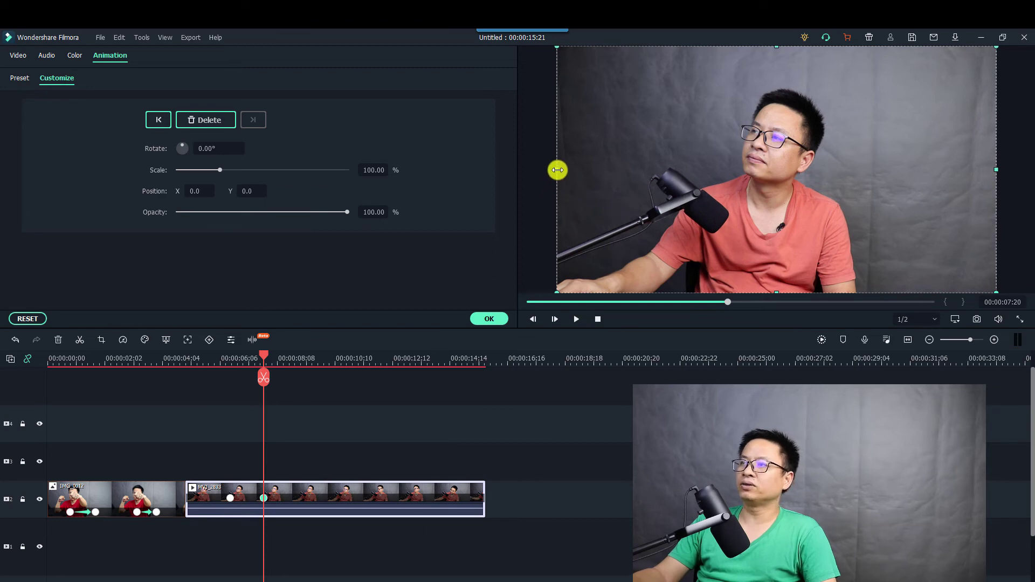
pyautogui.moveTo(888, 173); pyautogui.dragTo(555, 182)
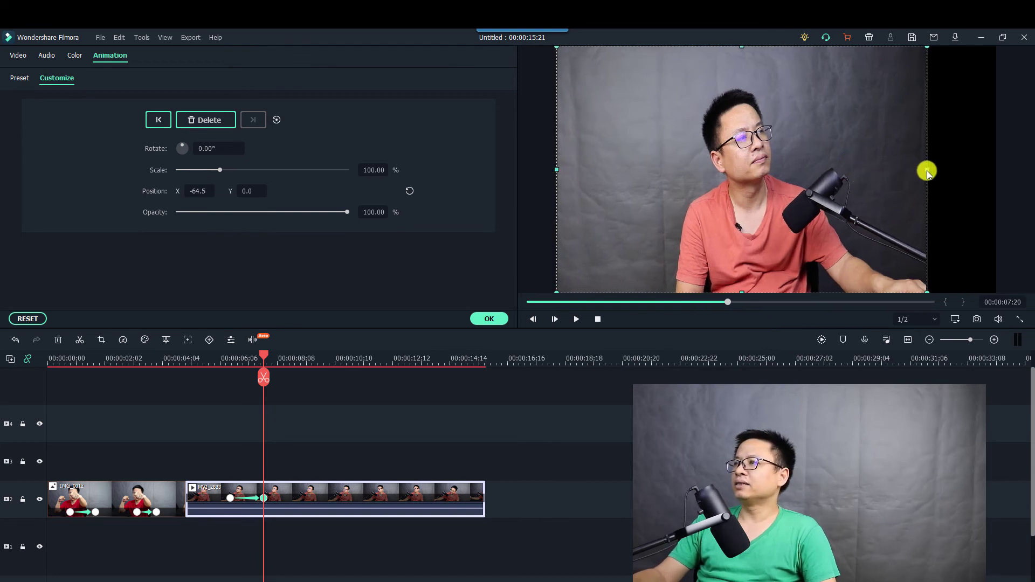
pyautogui.moveTo(926, 169); pyautogui.dragTo(994, 181)
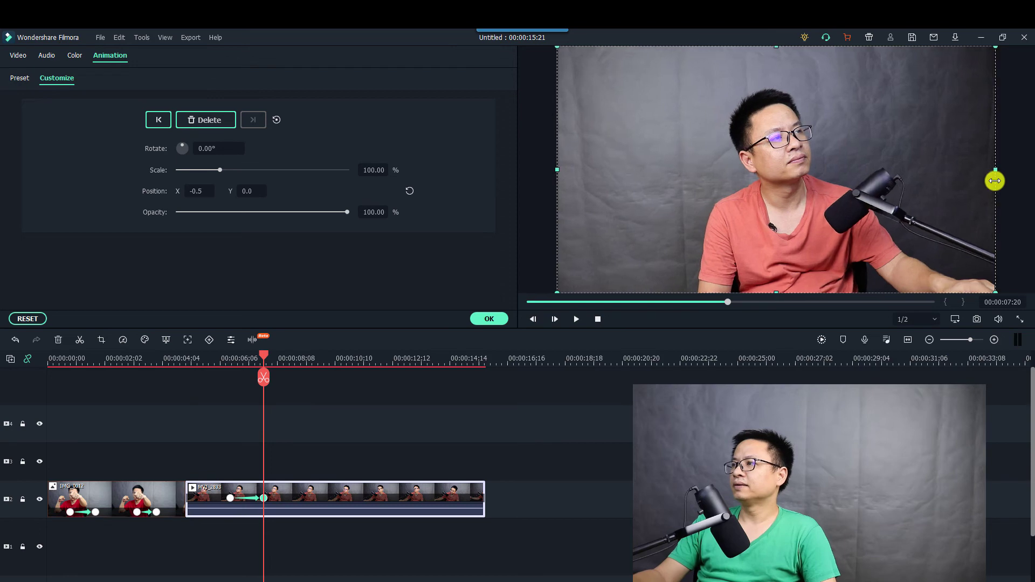
# Play back the mirroring animation and split the clip at 00:00:09:04 with Ctrl+B.
pyautogui.click(188, 360)
pyautogui.press('space')
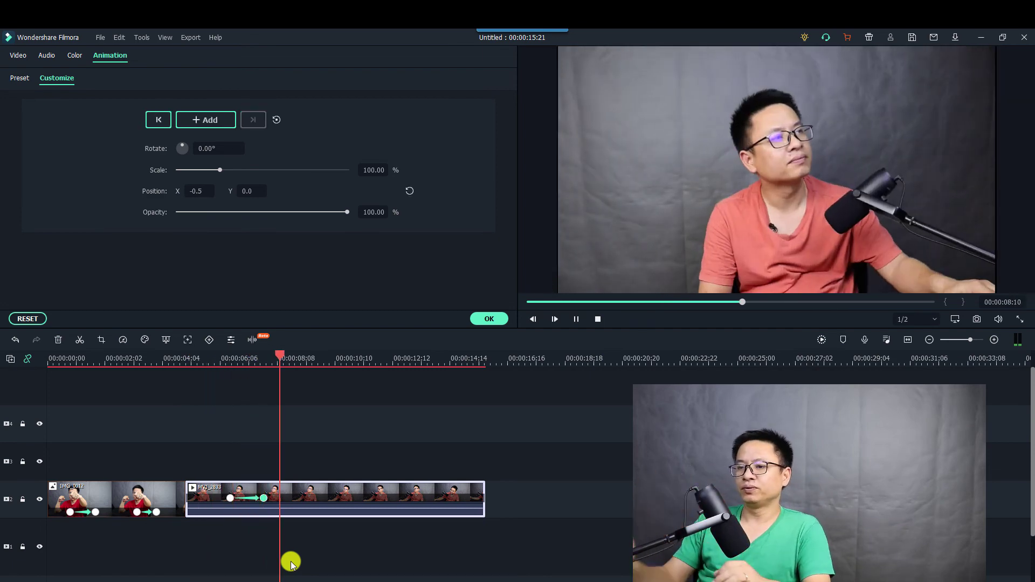
pyautogui.press('space')
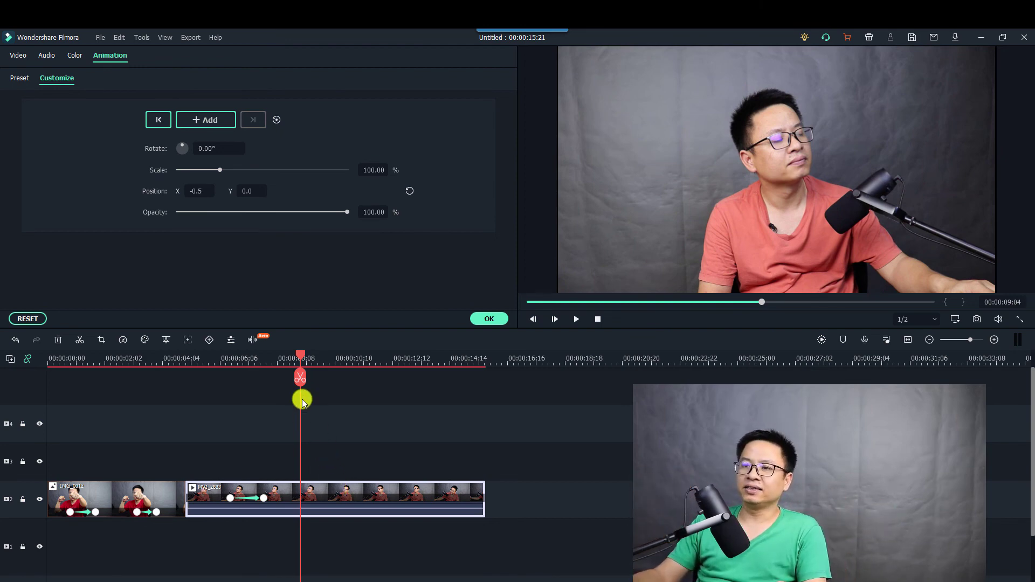
pyautogui.hotkey('ctrl', 'b')
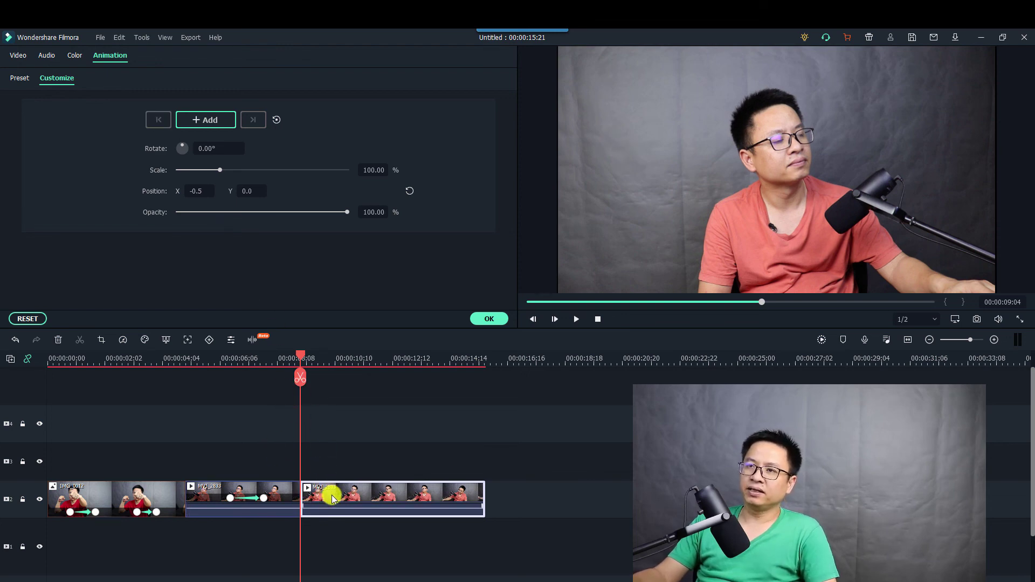
# Flip the second MVI_2833 piece horizontally using the Transform settings in the Video tab.
pyautogui.click(14, 55)
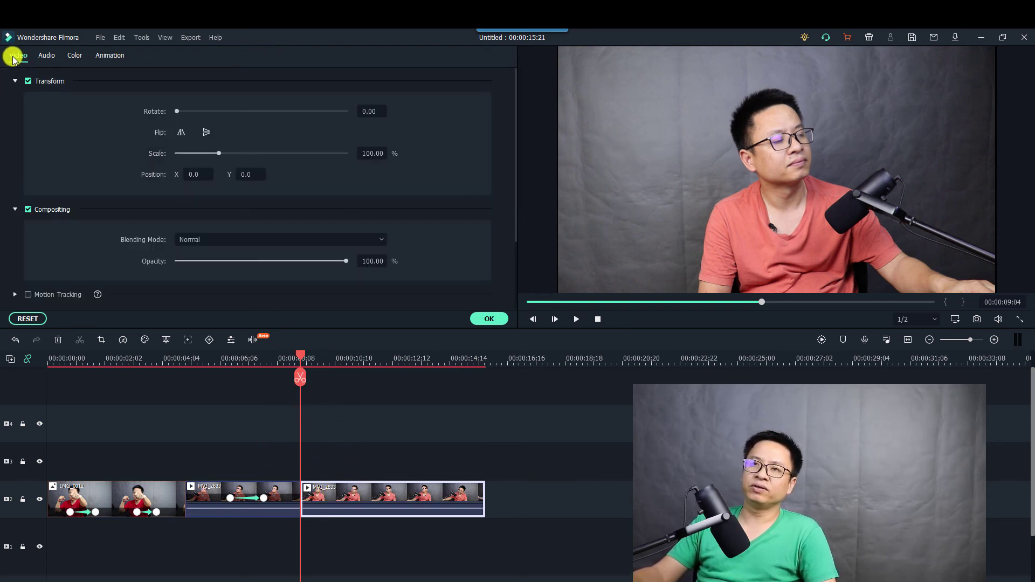
pyautogui.click(181, 132)
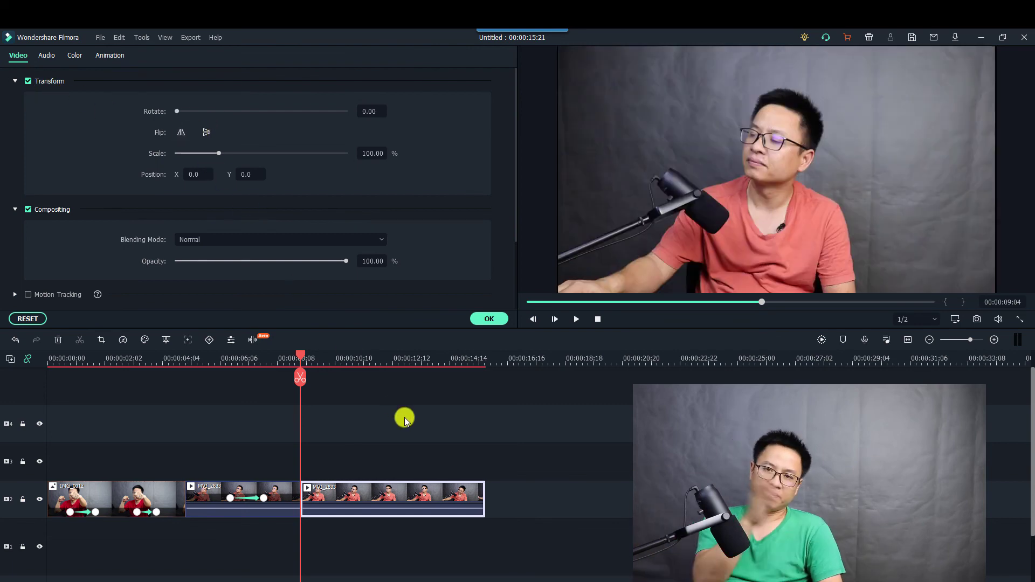